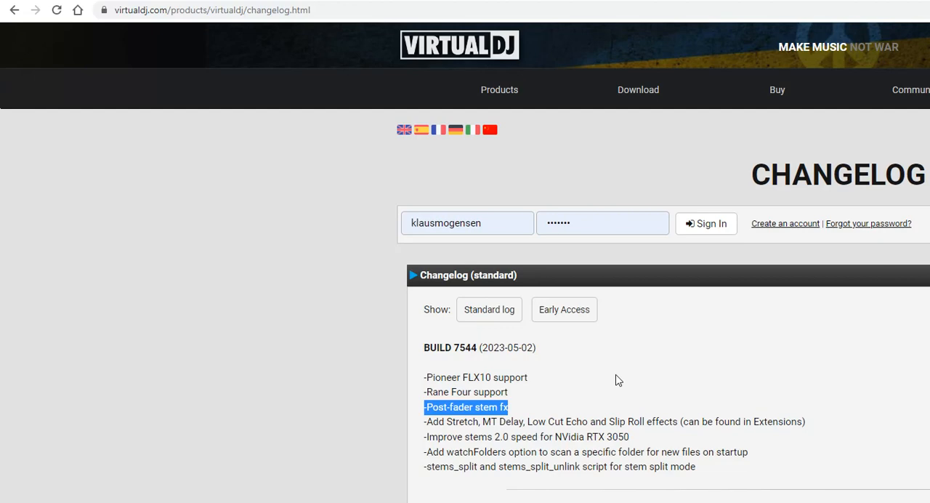
Switch to VirtualDJ, play the track on deck A while muting and restoring its vocal stem, and return to the cue point
key("alt+Tab")
key("alt+Tab")
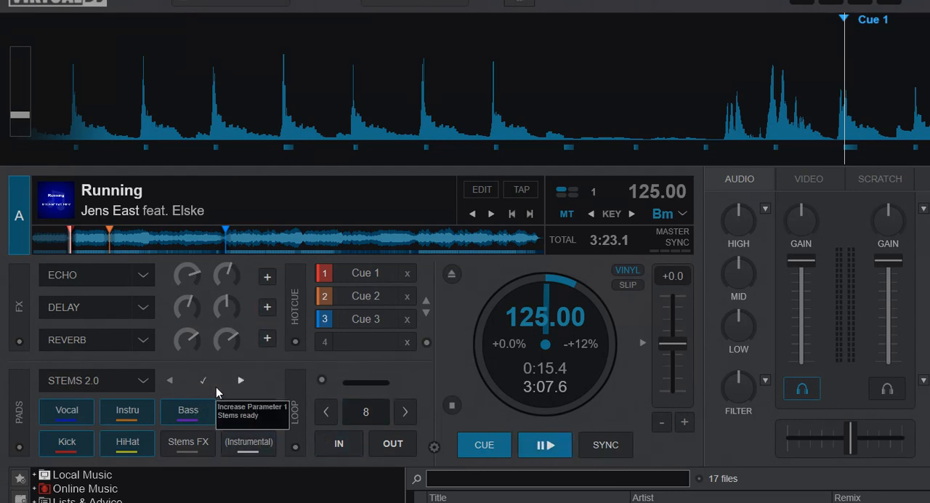
left_click(540, 445)
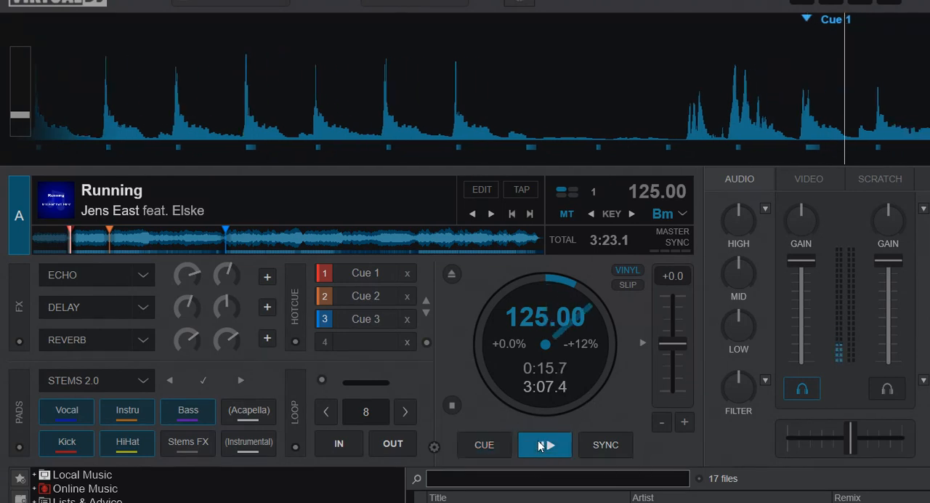
left_click(69, 416)
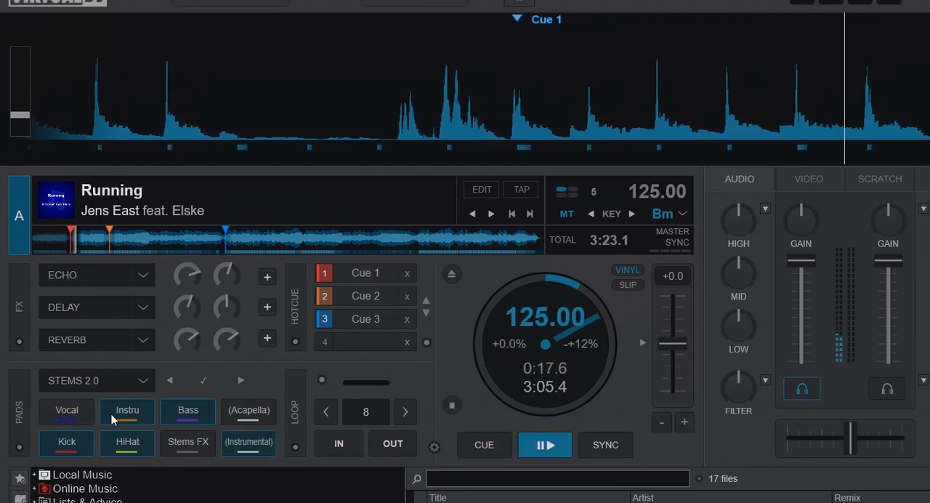
left_click(74, 414)
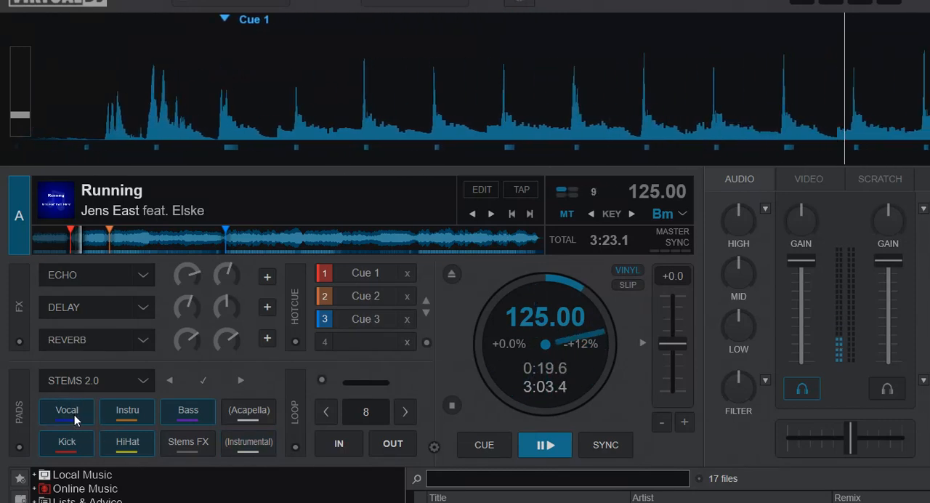
left_click(476, 446)
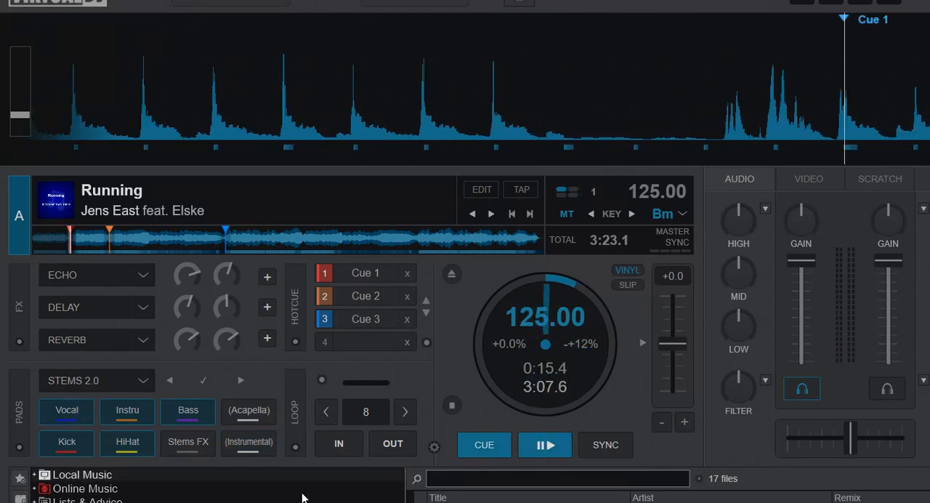
Route the stems FX to Vocal and play with Echo enabled at 84% strength, returning to the cue point
left_click(184, 446)
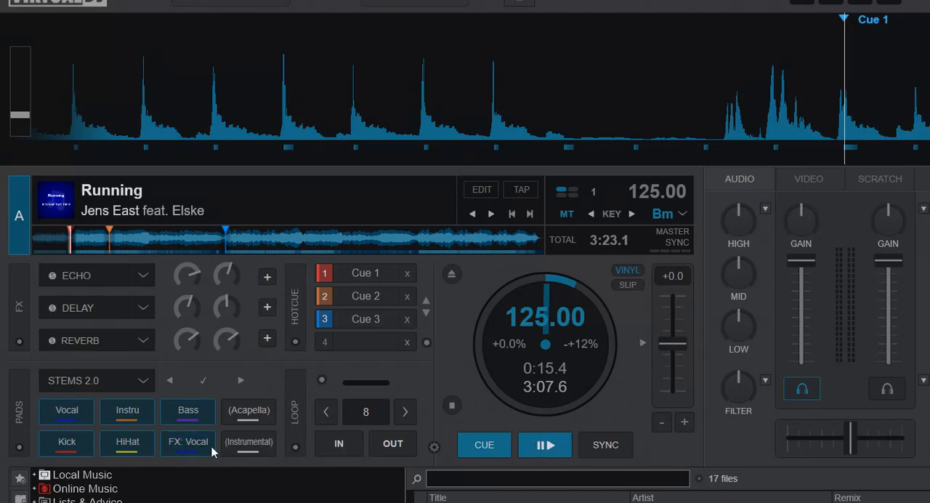
left_click(545, 446)
left_click(67, 282)
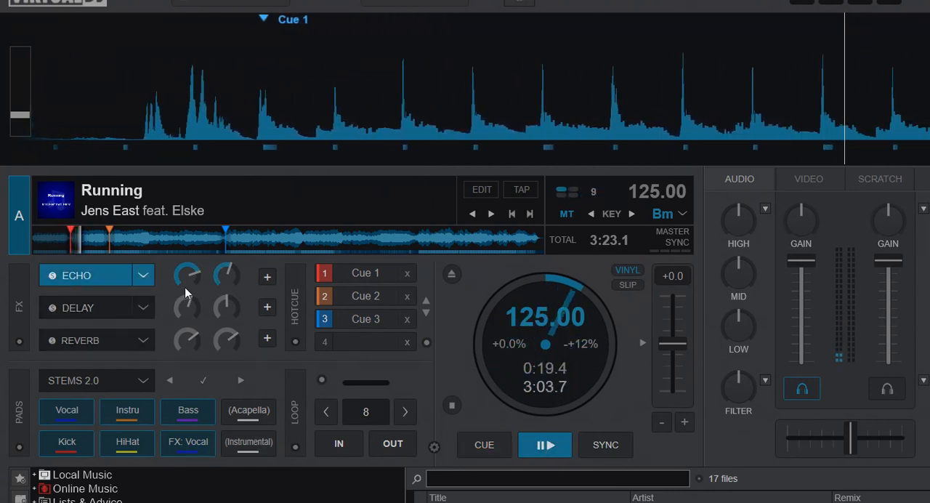
left_click_drag(193, 280, 191, 270)
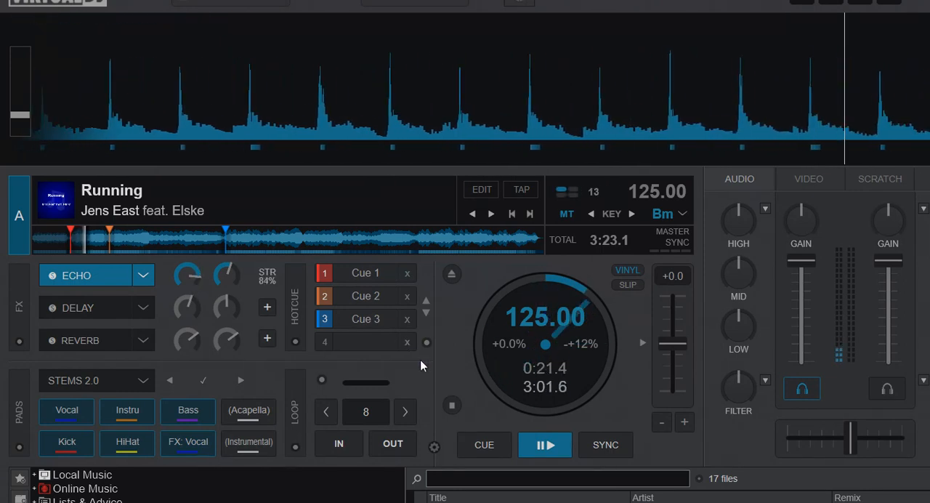
left_click(475, 440)
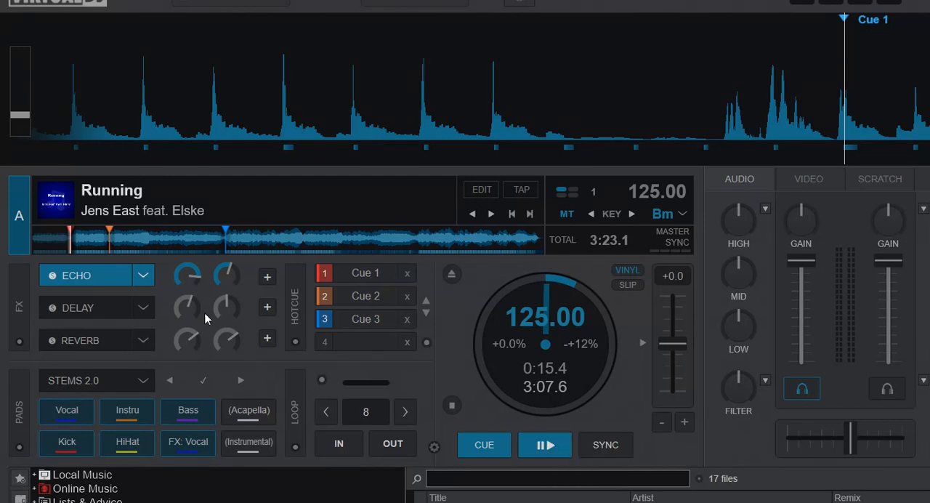
Replay the track, re-enabling the vocal Echo during playback, and cut deck A's volume to 0% before returning to the cue point
left_click(84, 278)
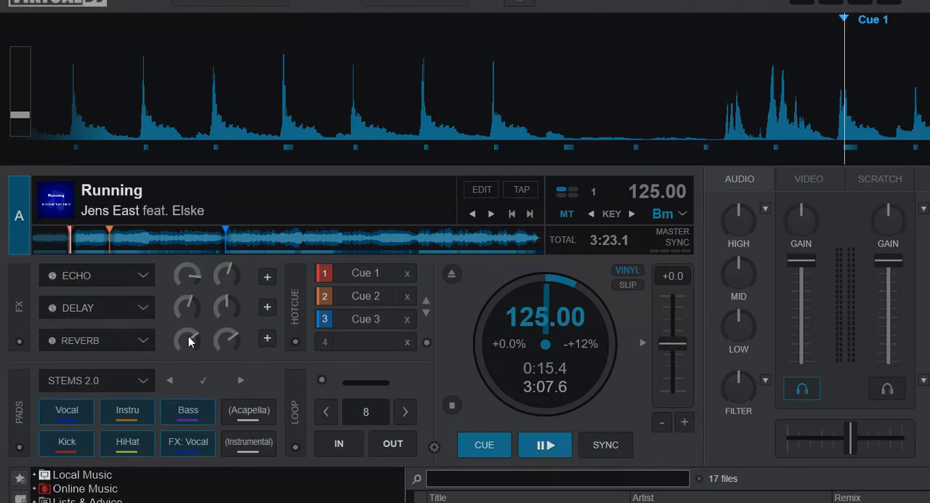
left_click(549, 448)
left_click(103, 275)
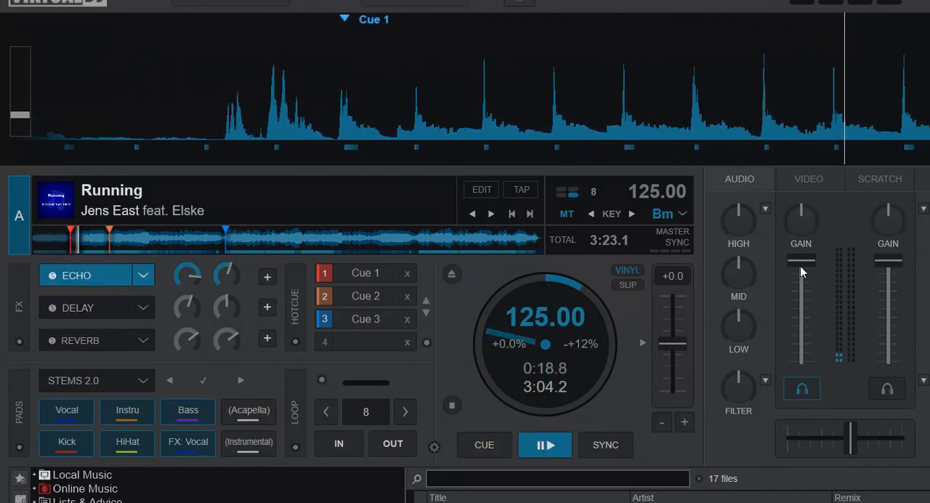
left_click_drag(801, 266, 821, 415)
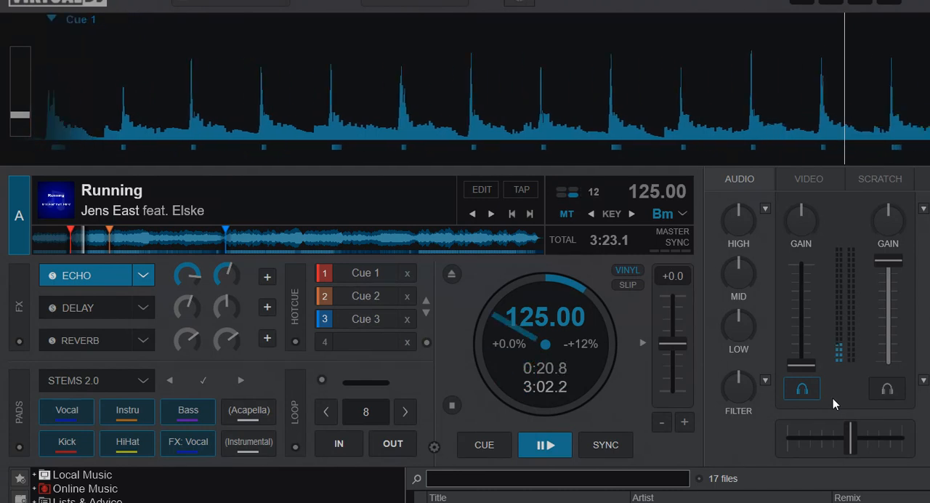
left_click(481, 444)
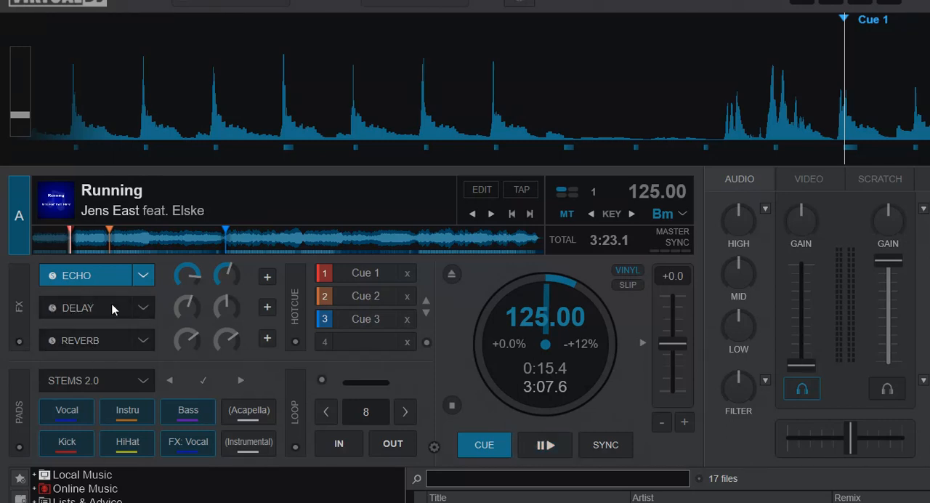
Play with deck A at full volume, replace the vocal Echo with Delay and Reverb, and return to the cue point
left_click(541, 439)
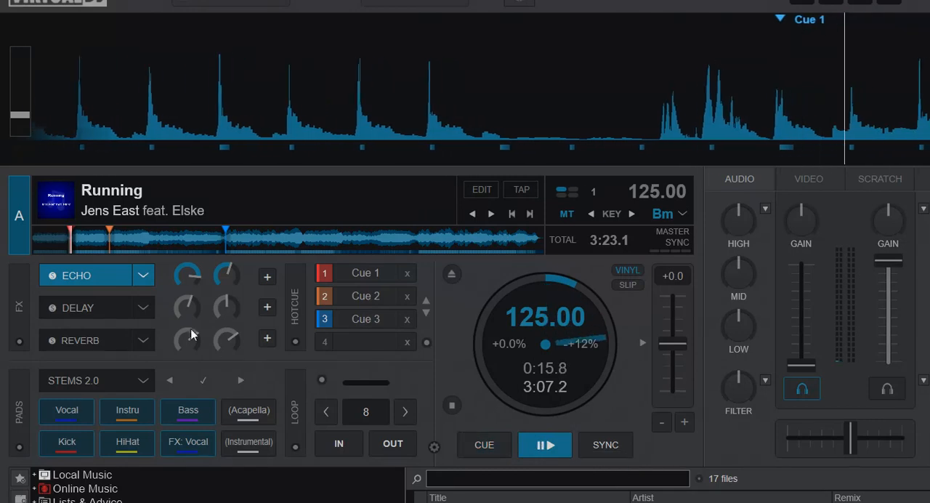
left_click_drag(792, 359, 799, 262)
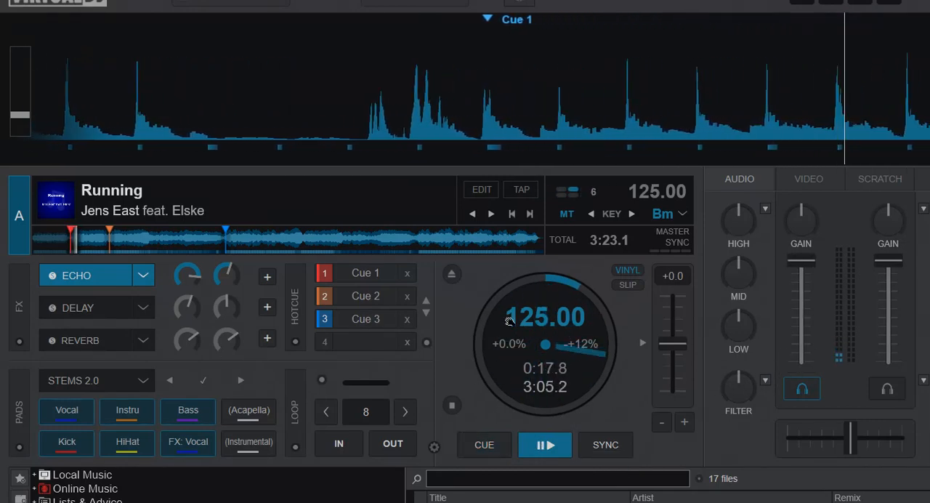
left_click(66, 307)
left_click(65, 282)
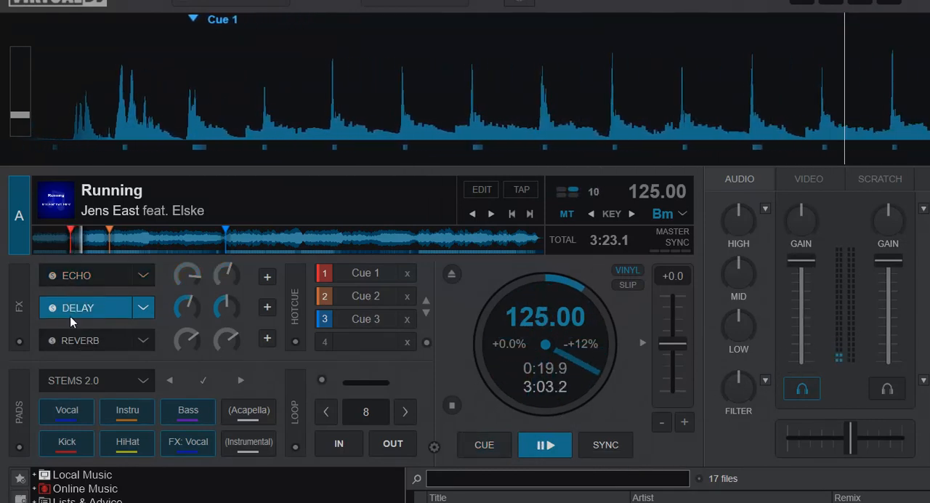
left_click(77, 344)
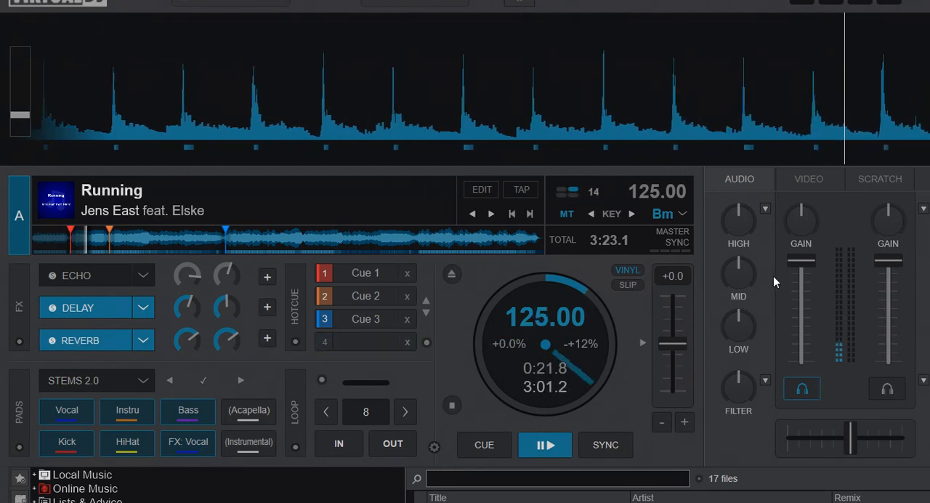
left_click_drag(795, 262, 767, 235)
left_click(484, 445)
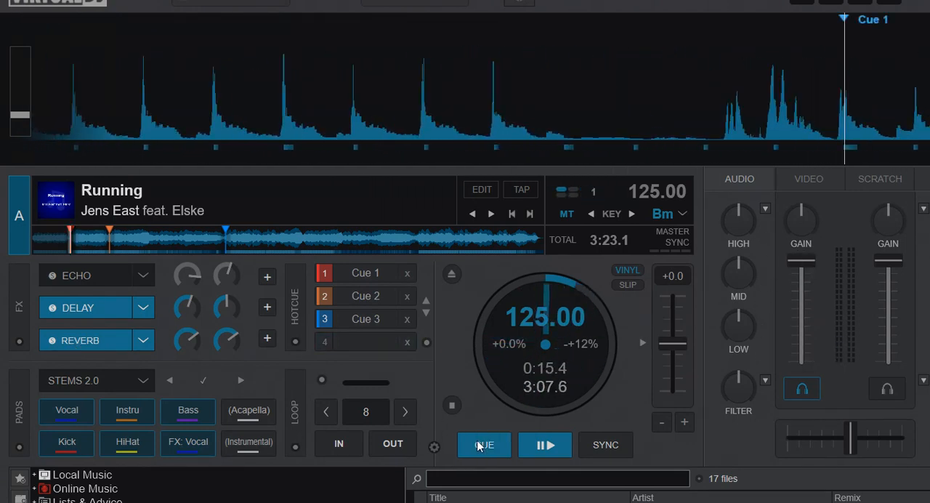
Route the stems FX to Rhythm and turn off the Delay and Reverb effects
left_click(187, 441)
left_click(77, 314)
left_click(84, 340)
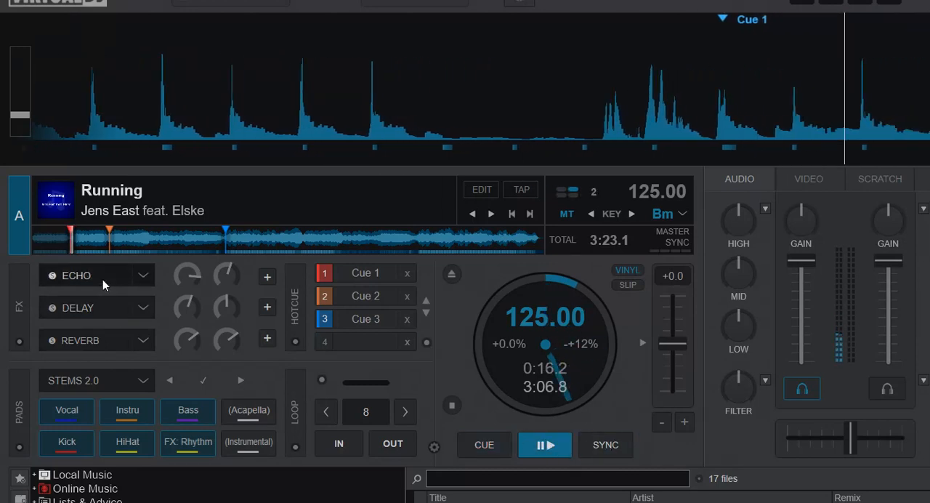
Enable Echo on the rhythm stem and cut deck A's volume to 0%, returning to the cue point
left_click(100, 277)
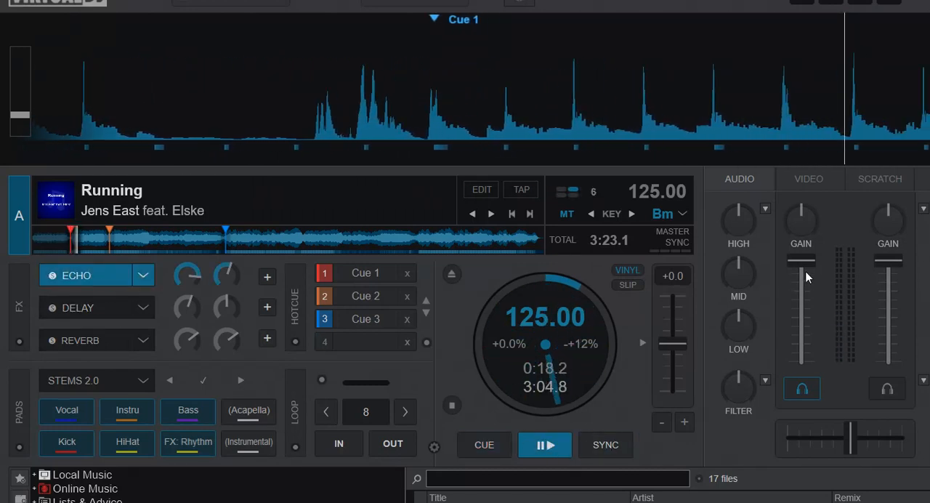
left_click_drag(805, 263, 802, 366)
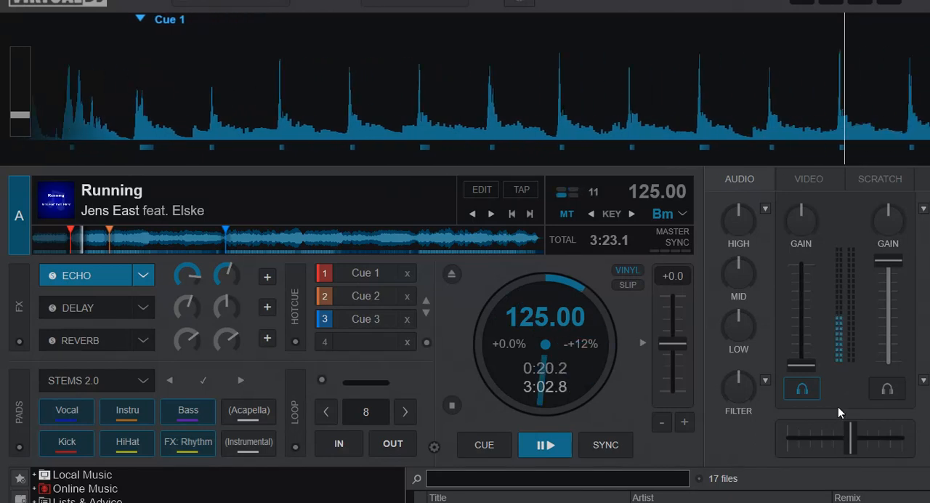
left_click(489, 451)
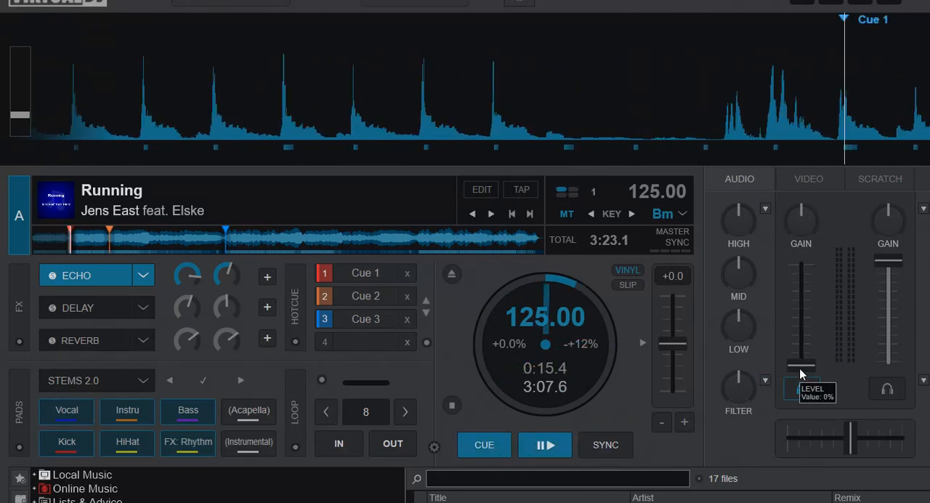
Clear the stems FX routing on deck A and turn off Echo
mouse_move(799, 365)
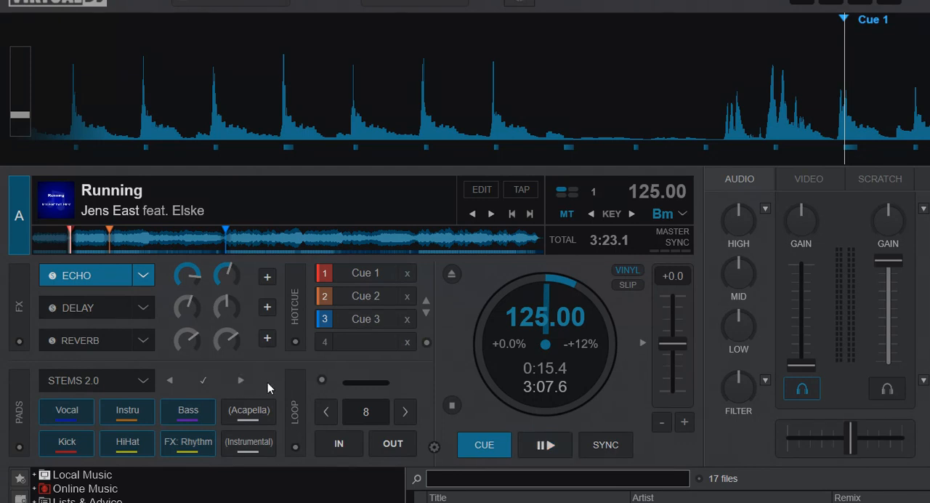
left_click(204, 449)
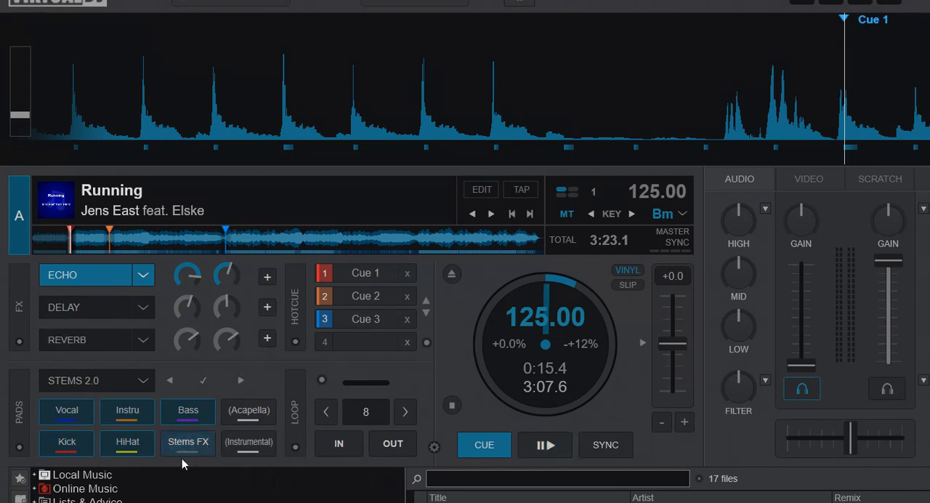
left_click(113, 279)
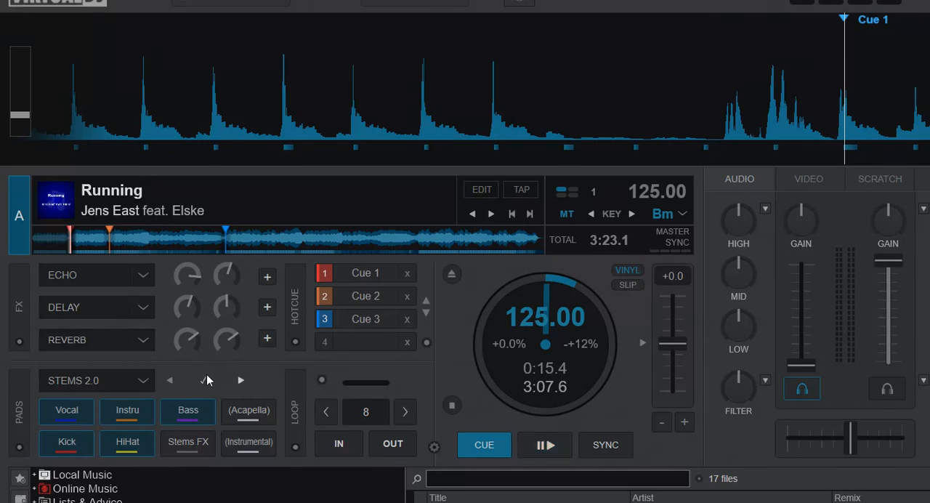
Load the stems+fx pad page and play deck A at full volume with the Voc Reverb pad enabled, returning to the cue point
left_click(142, 382)
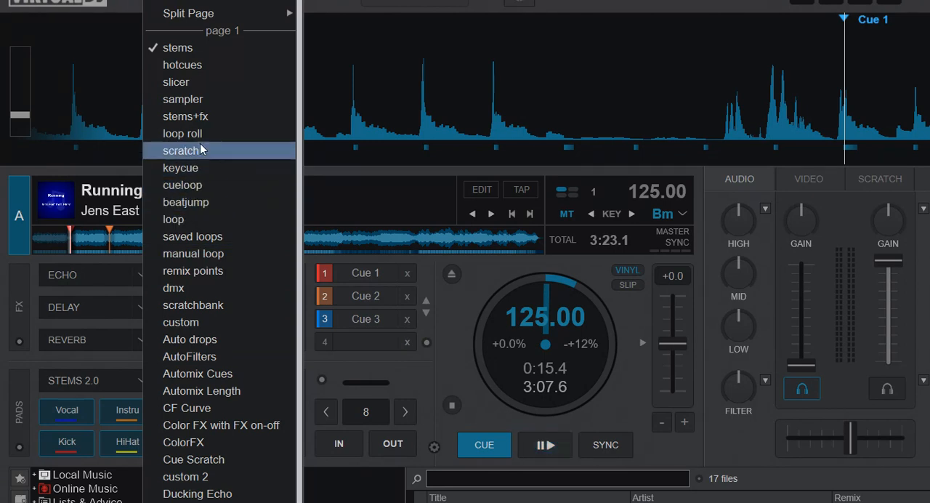
left_click(201, 120)
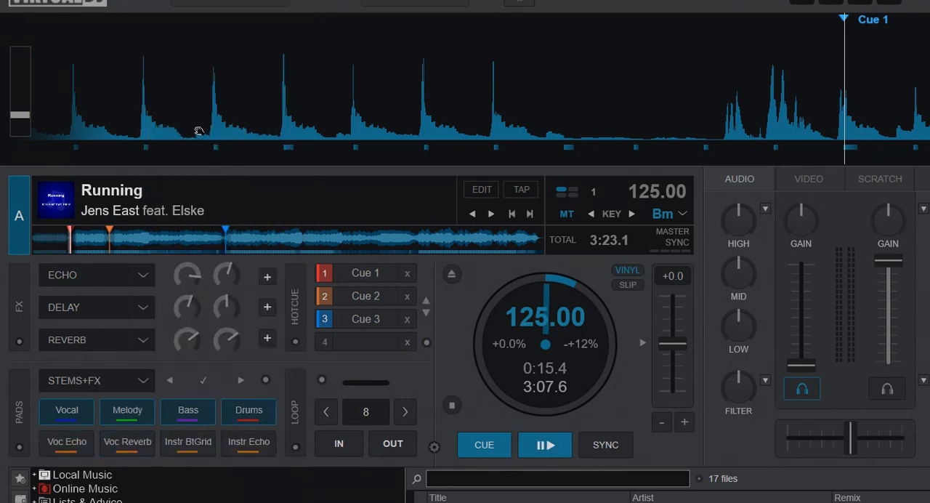
left_click(546, 445)
left_click_drag(798, 364, 783, 237)
left_click(125, 441)
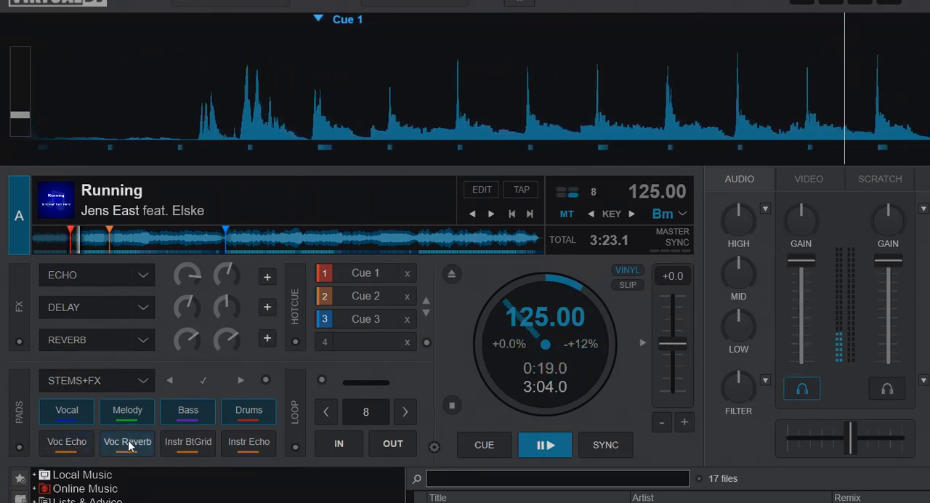
left_click(500, 450)
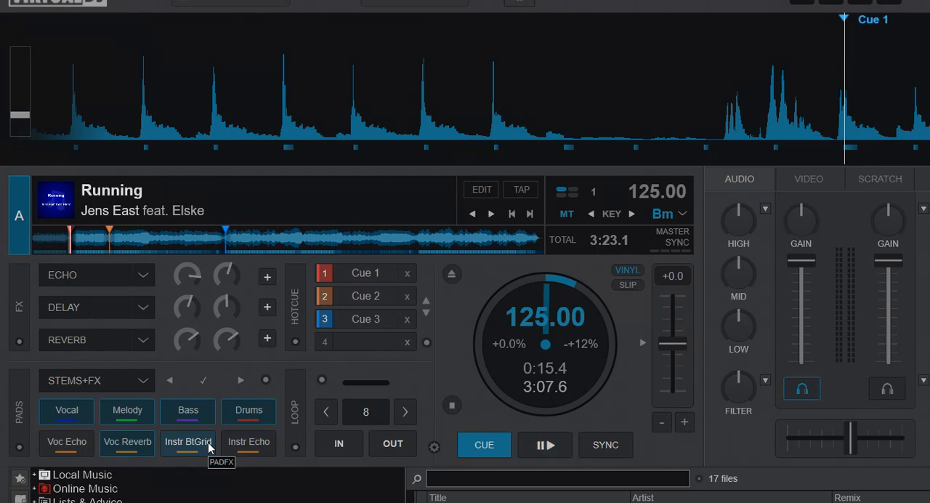
Turn off the Voc Echo pad and replay the track, switching the Instr BtGrid pad on and off
left_click(81, 448)
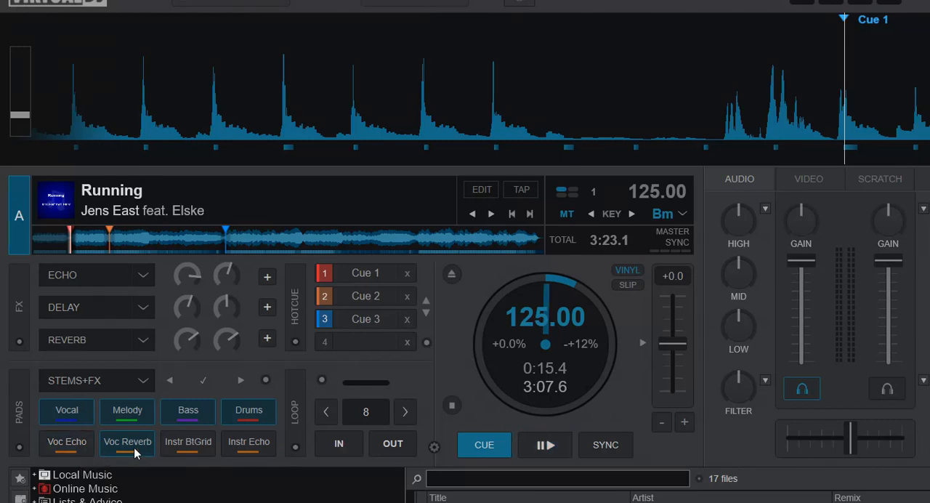
left_click(562, 452)
left_click(195, 444)
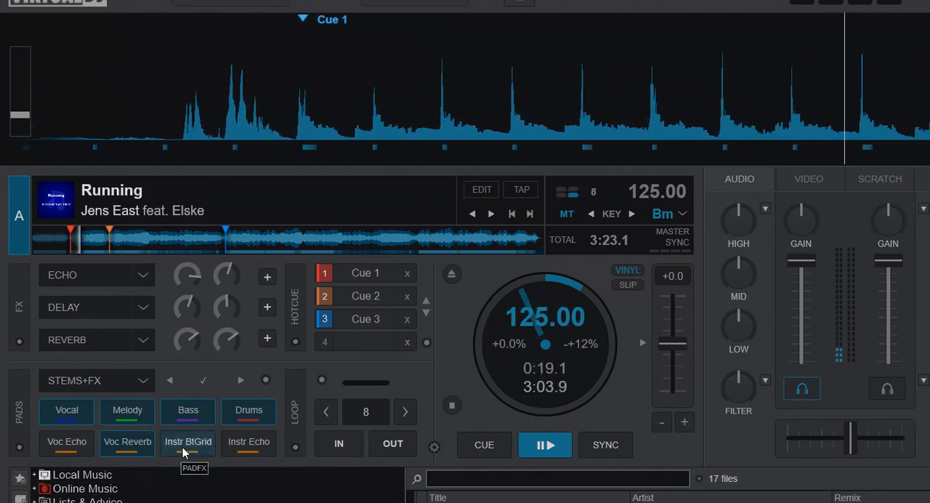
left_click(197, 451)
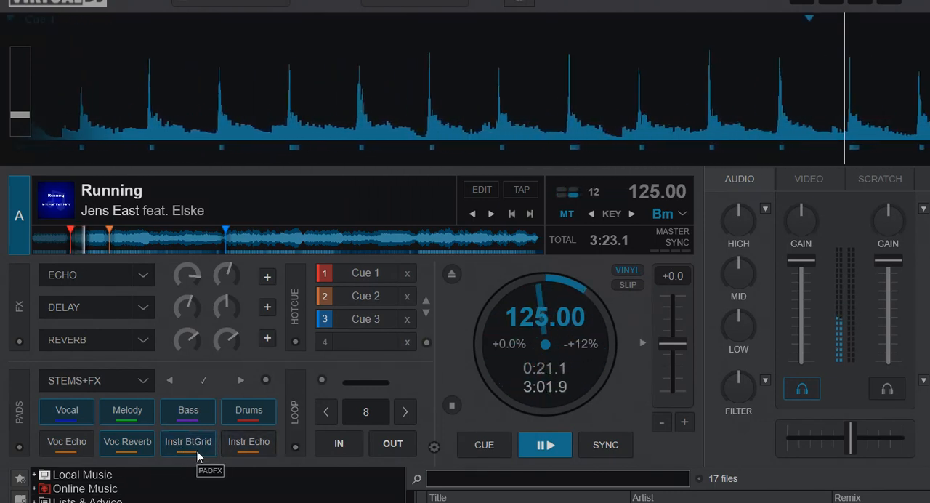
left_click(197, 451)
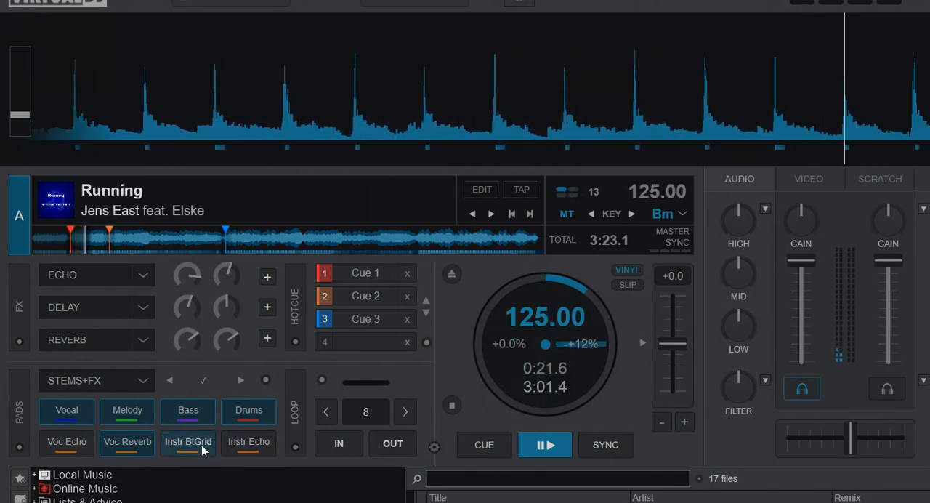
Switch the Instr Echo pad on and off during playback, and turn off Voc Reverb
left_click(242, 441)
left_click(241, 442)
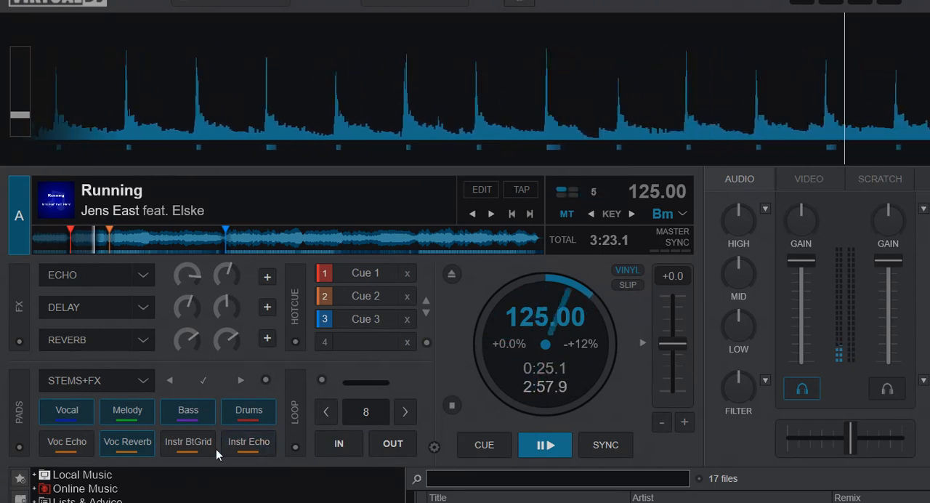
left_click(138, 443)
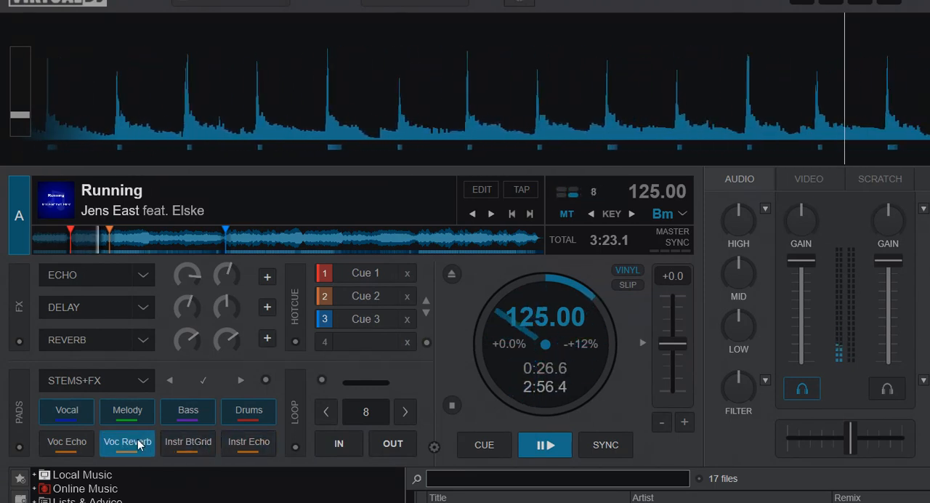
Return deck A to its cue point and open the pads editor on the stems+fx page
left_click(484, 445)
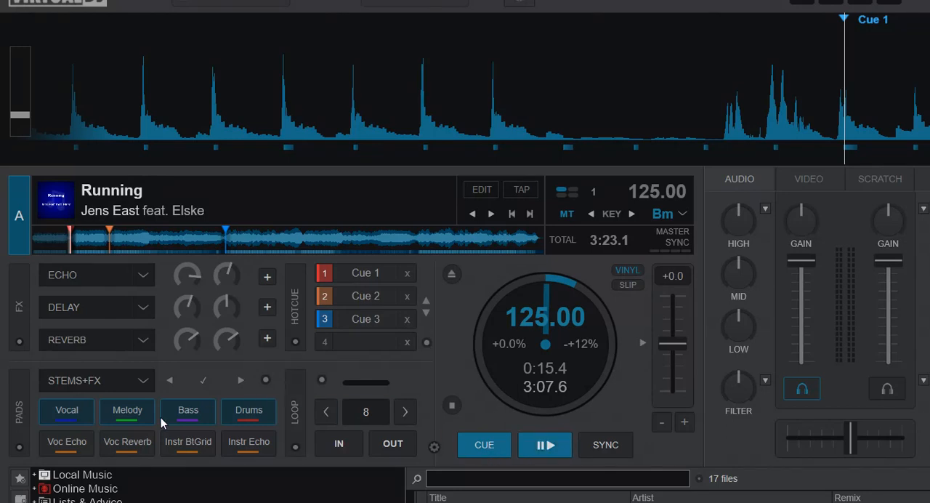
left_click(149, 382)
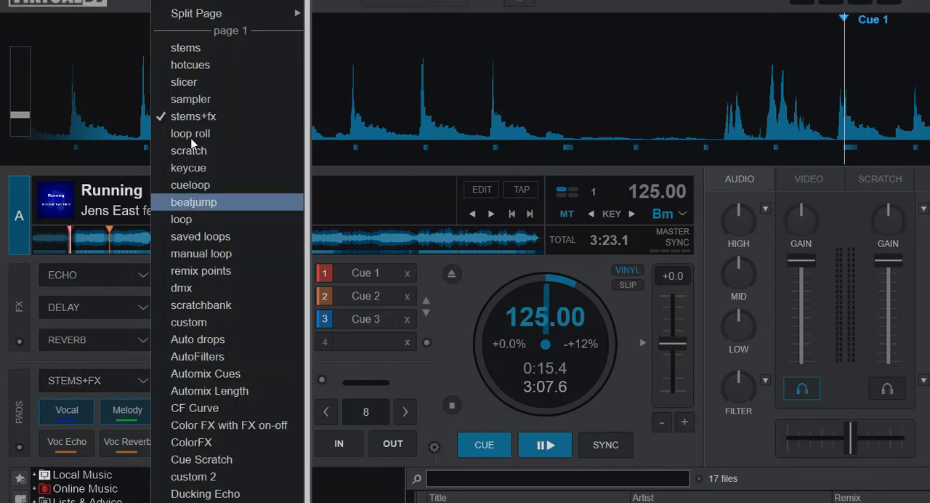
left_click(196, 4)
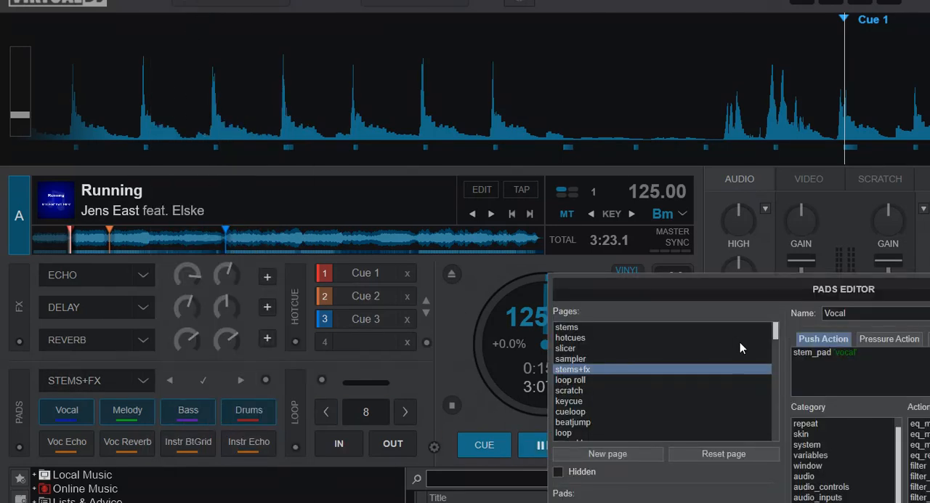
left_click_drag(759, 308, 397, 175)
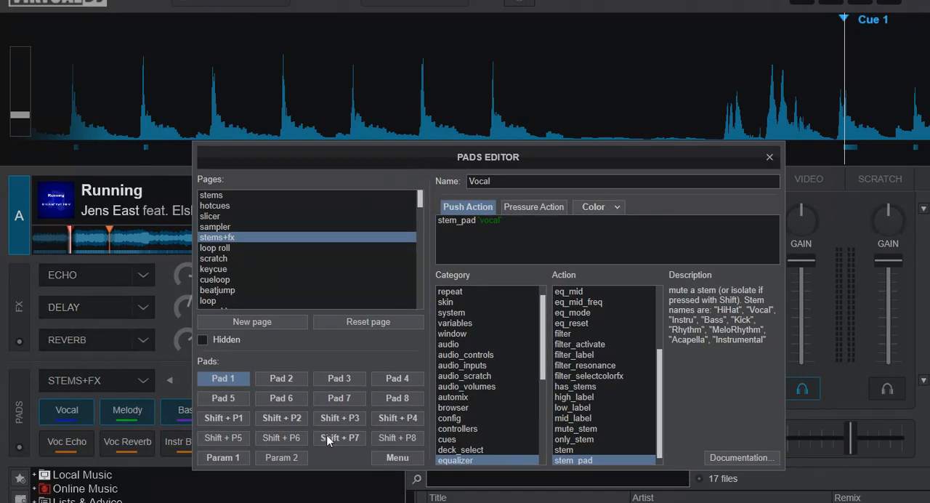
Examine the push-action scripts of the Voc Reverb, Instr BtGrid and Voc Echo pads and close the pads editor
left_click(280, 399)
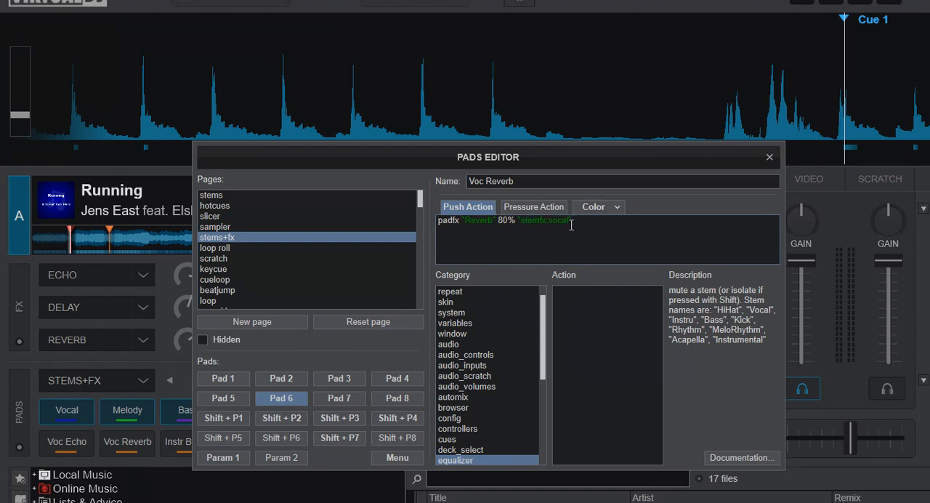
left_click(342, 404)
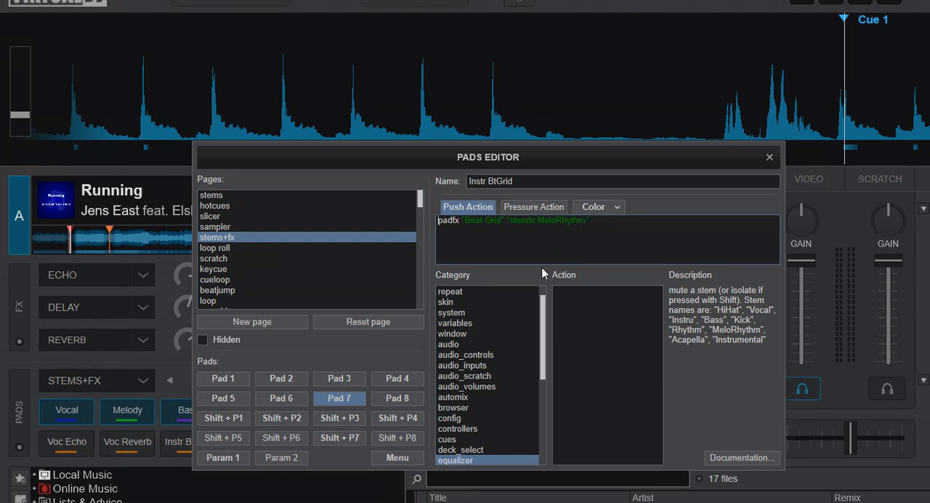
left_click(294, 399)
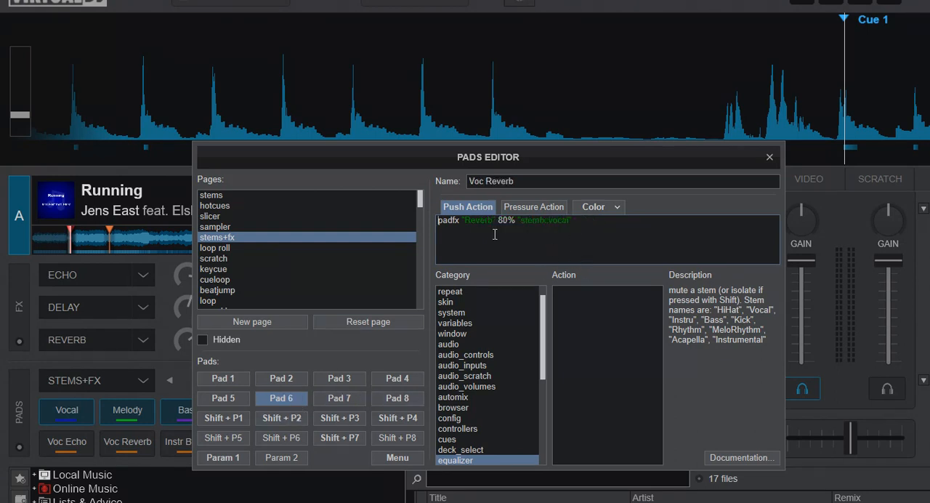
left_click(234, 402)
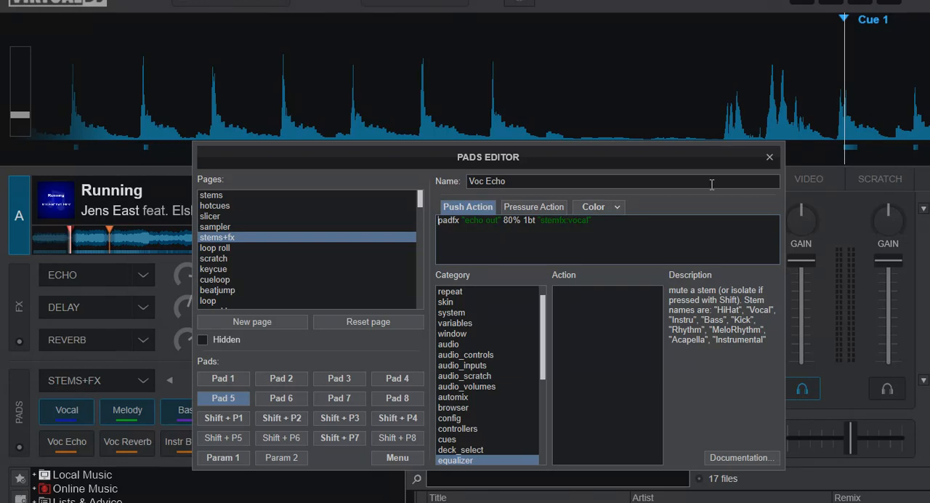
left_click(769, 159)
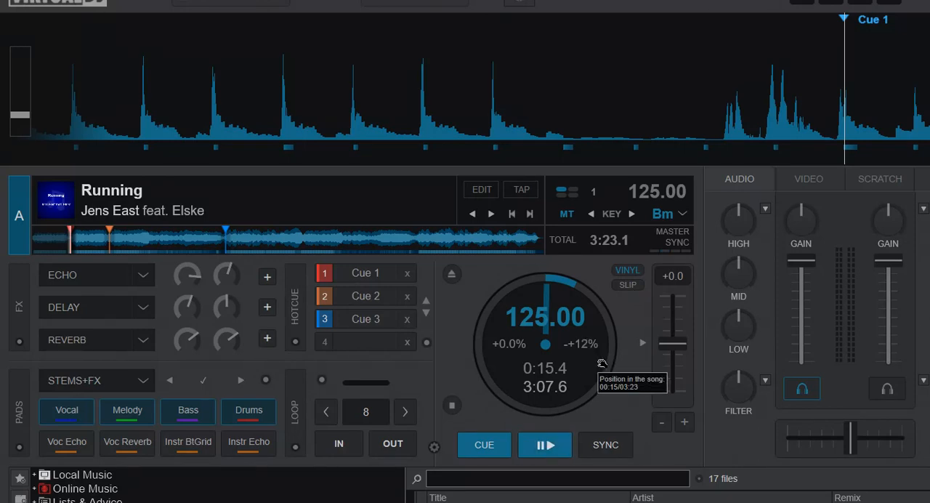
Play deck A twice from Cue 1 with the Voc Reverb pad enabled, returning to the cue point each time
left_click(547, 449)
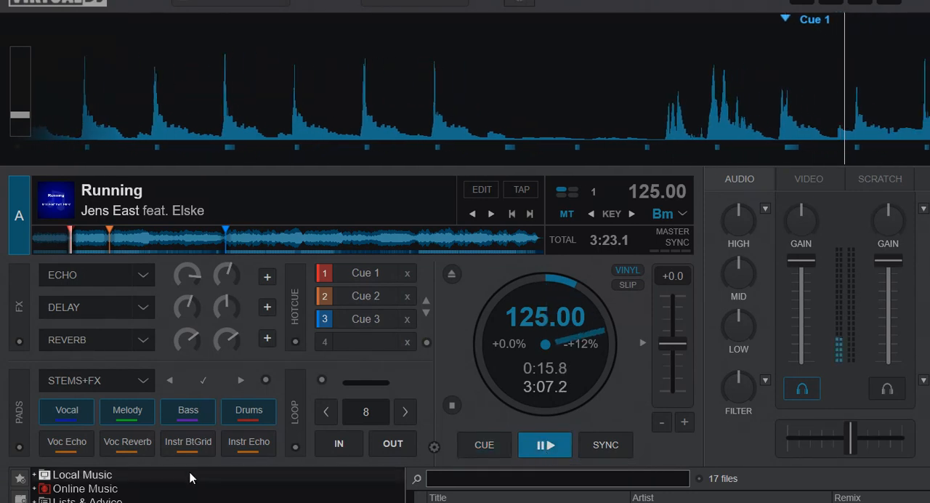
left_click(484, 447)
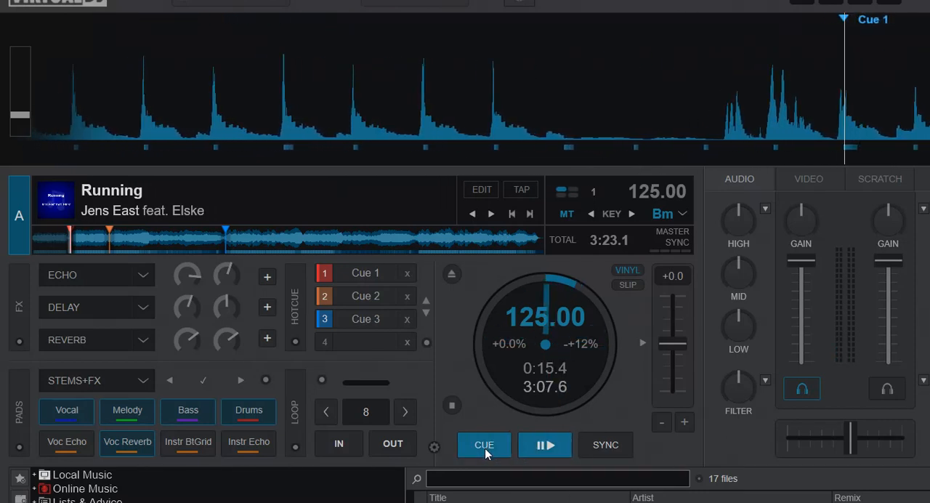
left_click(540, 445)
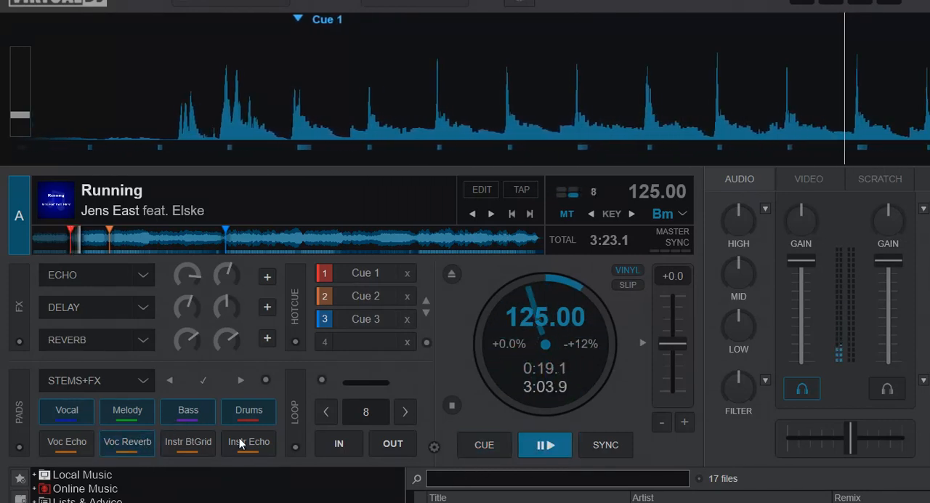
left_click(485, 451)
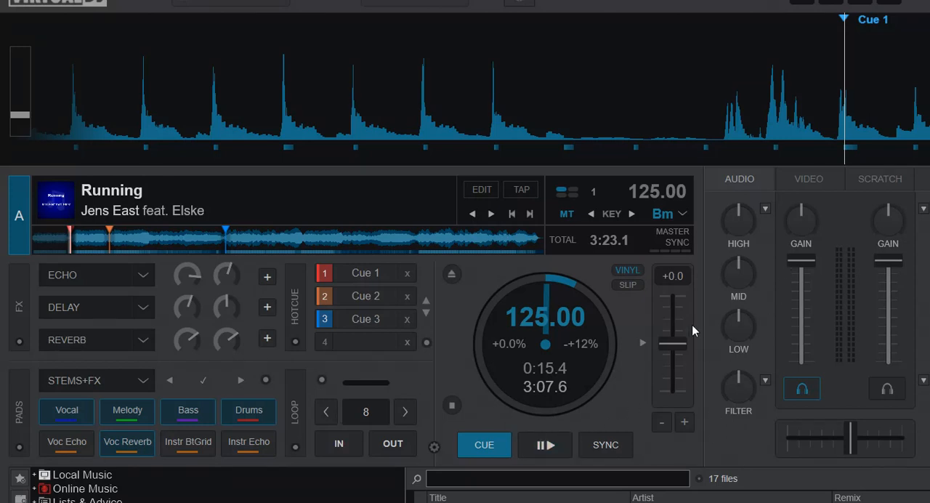
Play deck A with Voc Reverb on, move its volume fader, leave it at full level and return to the cue point
left_click(554, 447)
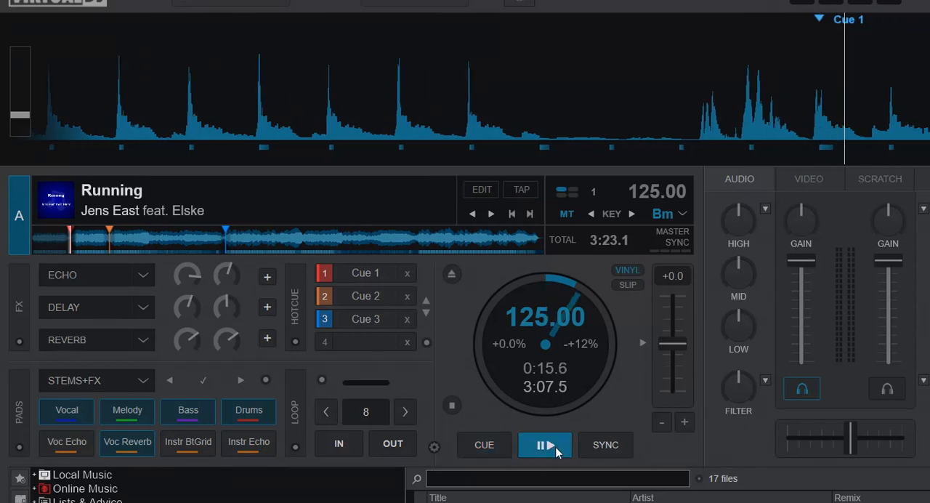
left_click_drag(805, 268, 794, 219)
left_click_drag(792, 289, 793, 167)
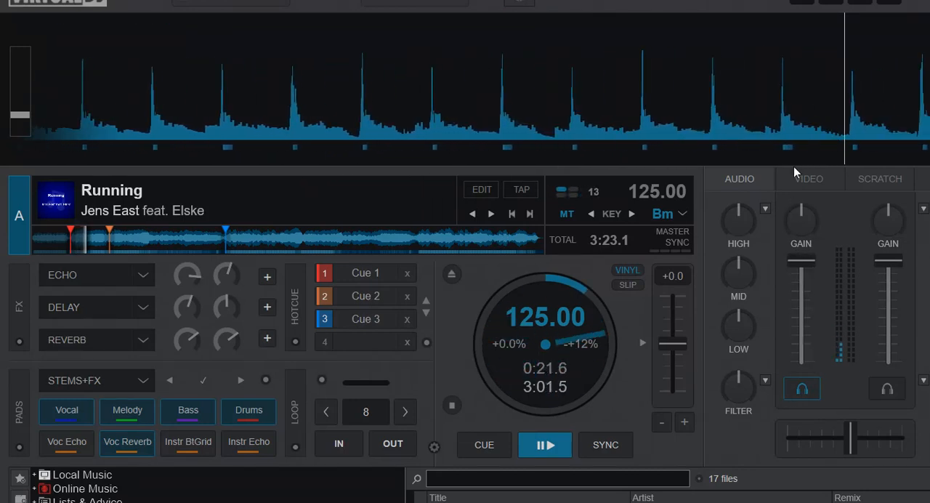
left_click(484, 445)
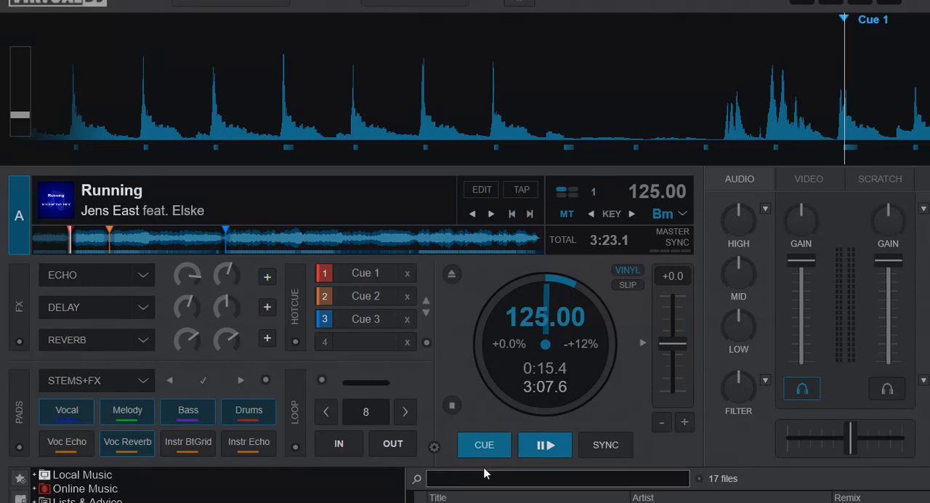